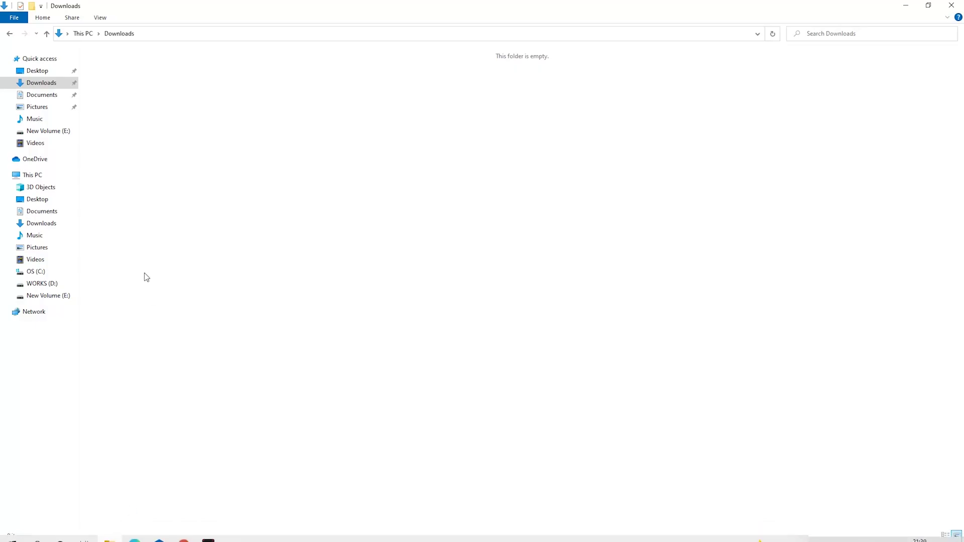
Add a new folder called 'Miner' to the Downloads folder
{"action": "right_click", "coordinate": [177, 202]}
{"action": "mouse_move", "coordinate": [226, 330]}
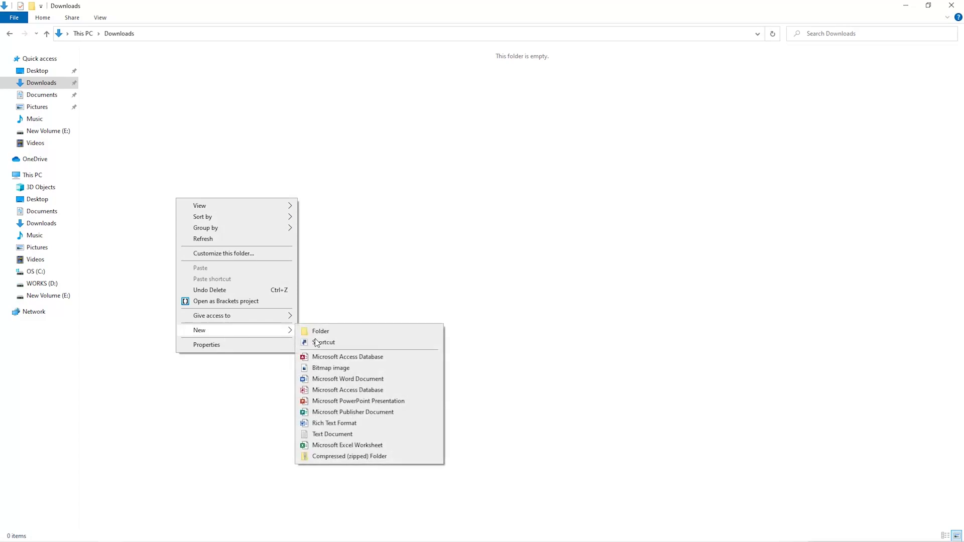
{"action": "left_click", "coordinate": [343, 334]}
{"action": "type", "text": "Miner"}
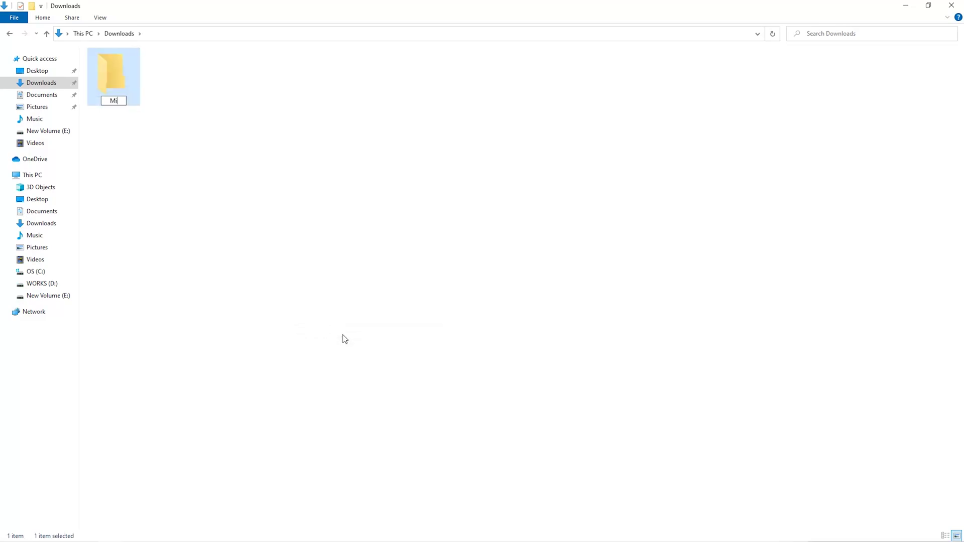
{"action": "key", "text": "Return"}
Add Downloads\Miner as a folder exclusion in Windows Security's Virus & threat protection settings
{"action": "key", "text": "super"}
{"action": "type", "text": "sec"}
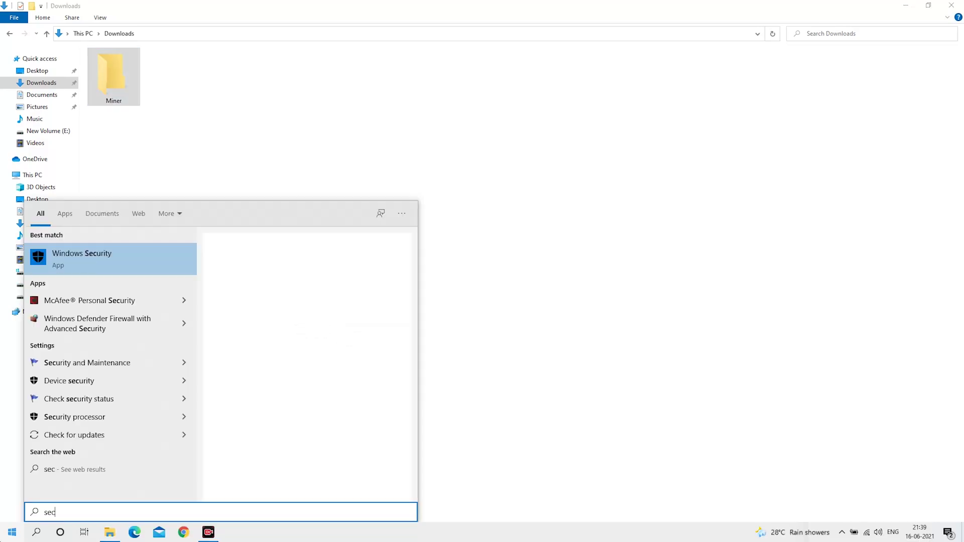
{"action": "type", "text": "u"}
{"action": "key", "text": "Return"}
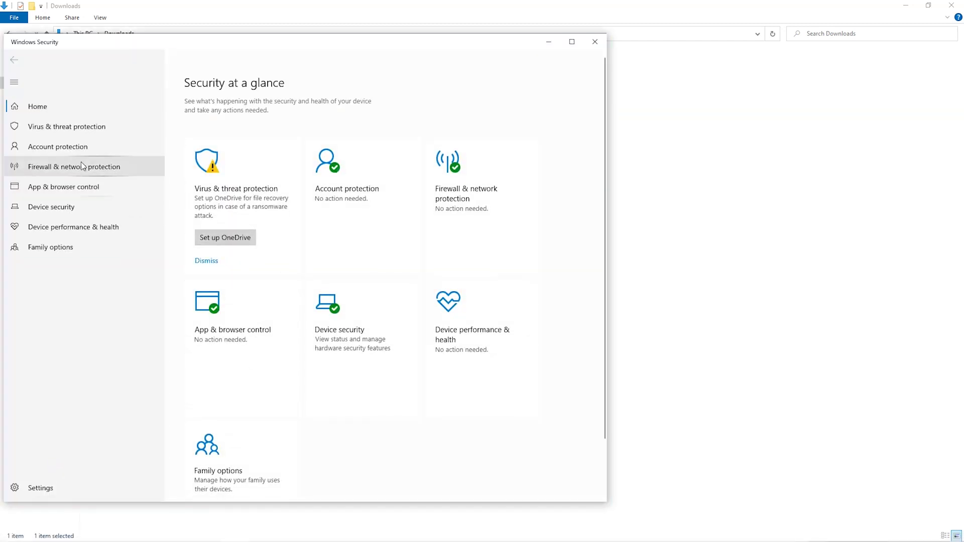
{"action": "left_click", "coordinate": [74, 124]}
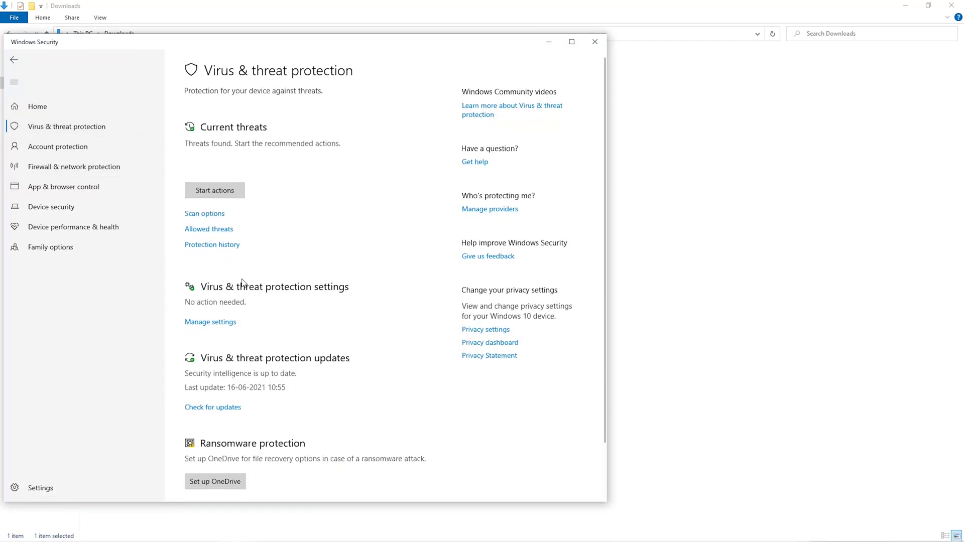
{"action": "scroll", "coordinate": [243, 284], "scroll_direction": "down", "scroll_amount": 2}
{"action": "left_click", "coordinate": [218, 262]}
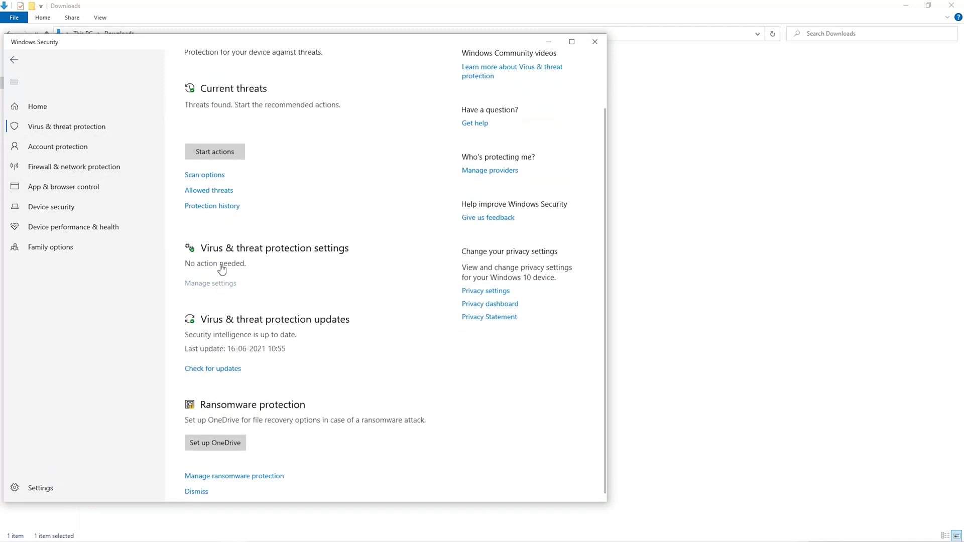
{"action": "scroll", "coordinate": [236, 332], "scroll_direction": "down", "scroll_amount": 5}
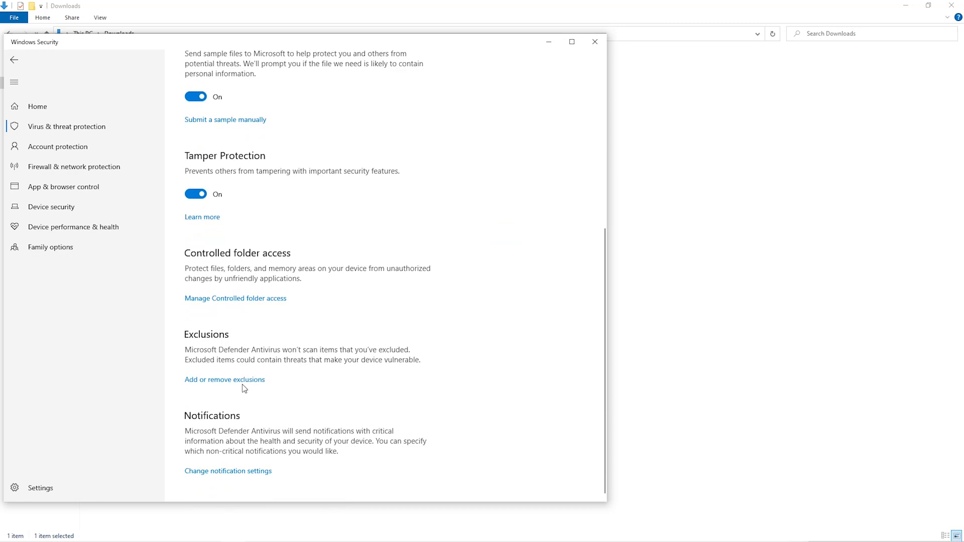
{"action": "left_click", "coordinate": [240, 383]}
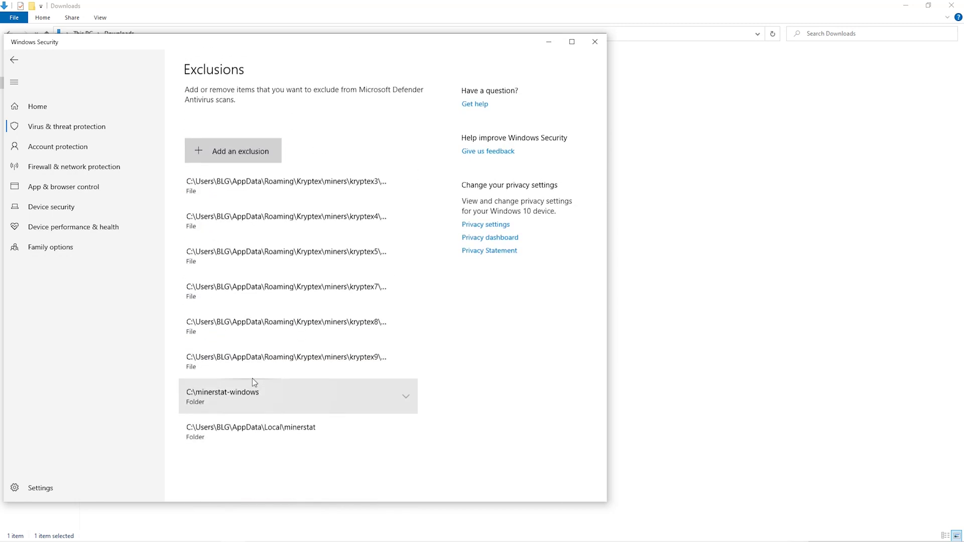
{"action": "left_click", "coordinate": [248, 154]}
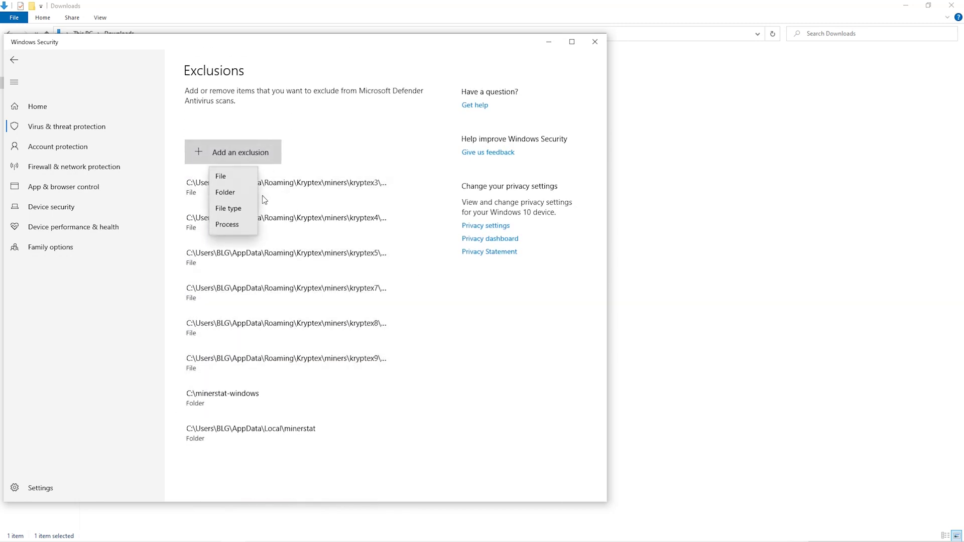
{"action": "left_click", "coordinate": [235, 194]}
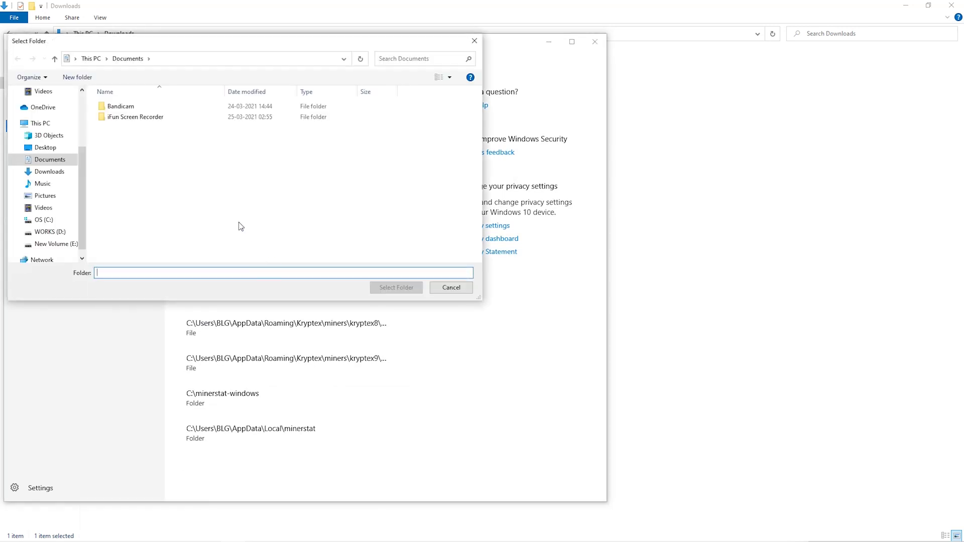
{"action": "left_click", "coordinate": [49, 184]}
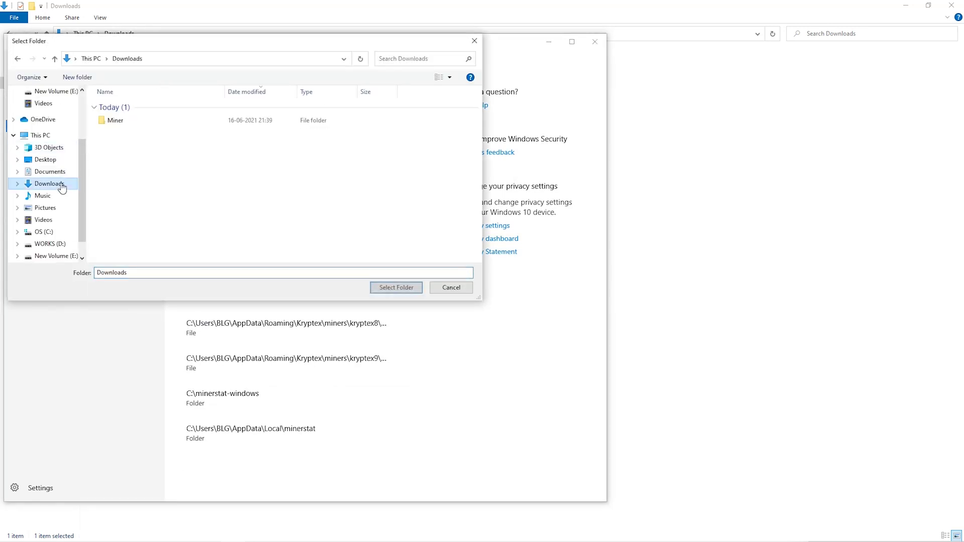
{"action": "left_click", "coordinate": [282, 124]}
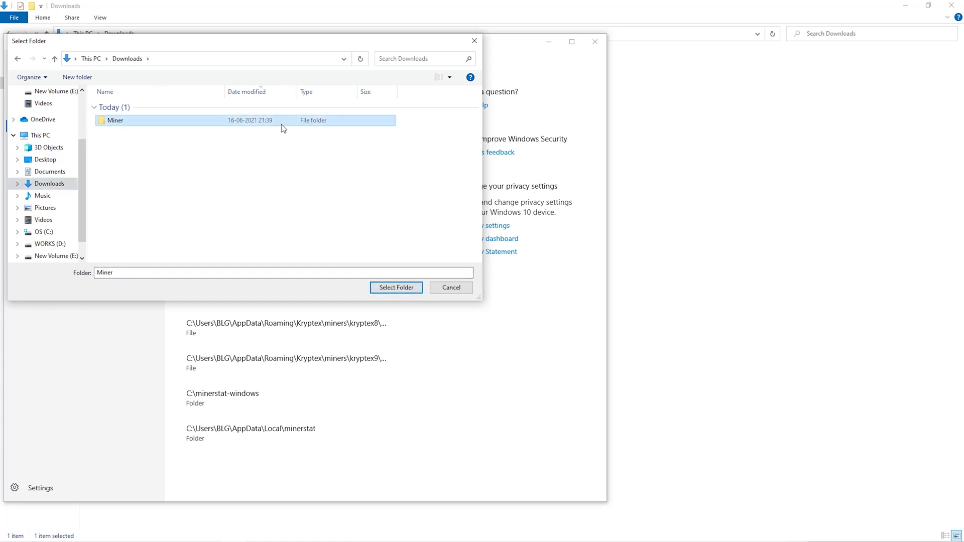
{"action": "left_click", "coordinate": [385, 292]}
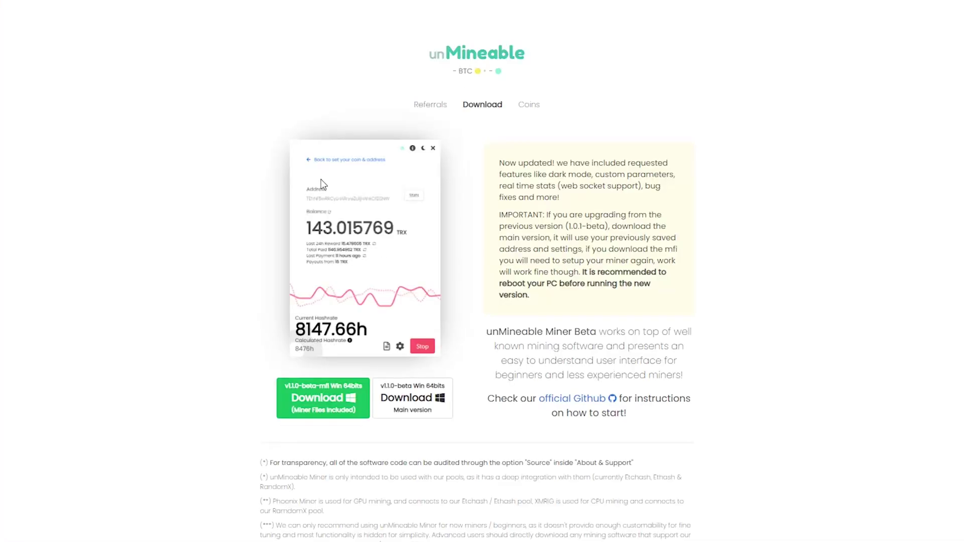
Save the 'Download (Miner Files Included)' zip into Downloads\Miner
{"action": "left_click", "coordinate": [332, 403]}
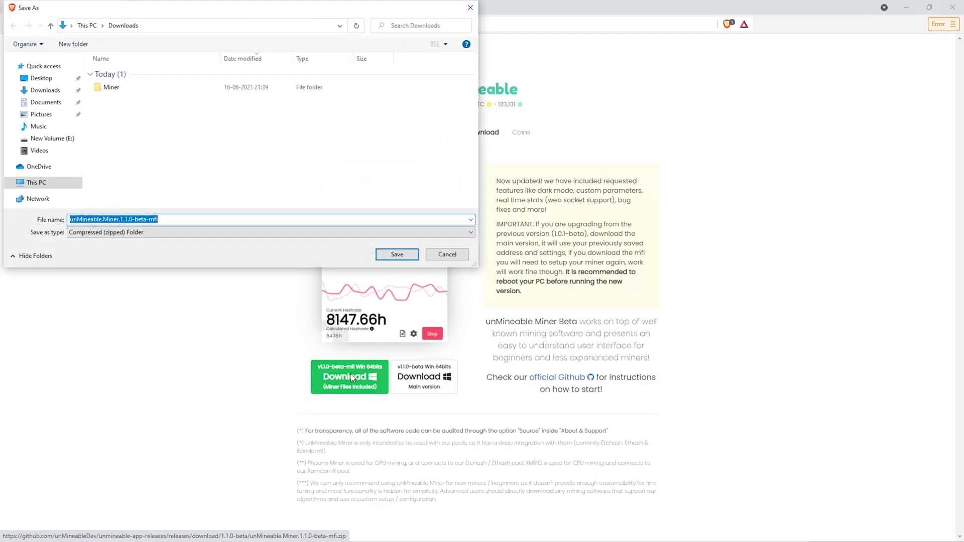
{"action": "left_click", "coordinate": [170, 88]}
{"action": "double_click", "coordinate": [171, 88]}
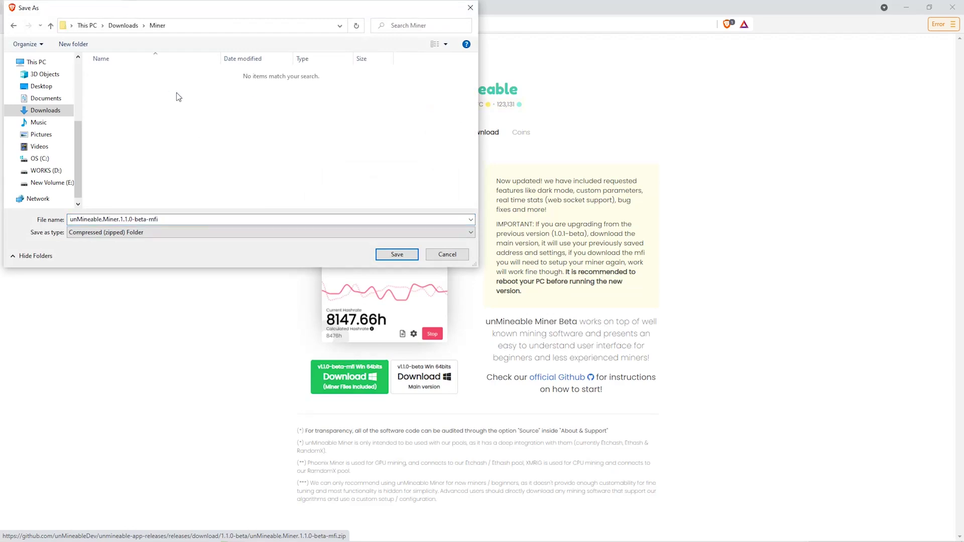
{"action": "left_click", "coordinate": [397, 254]}
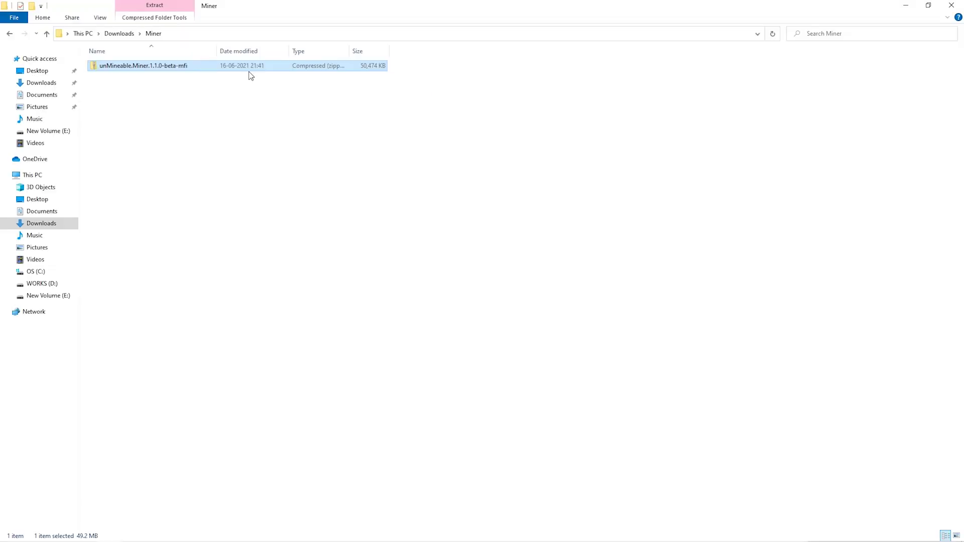
Extract the unMineable.Miner zip in place with 7-Zip's 'Extract Here'
{"action": "right_click", "coordinate": [246, 66]}
{"action": "mouse_move", "coordinate": [270, 133]}
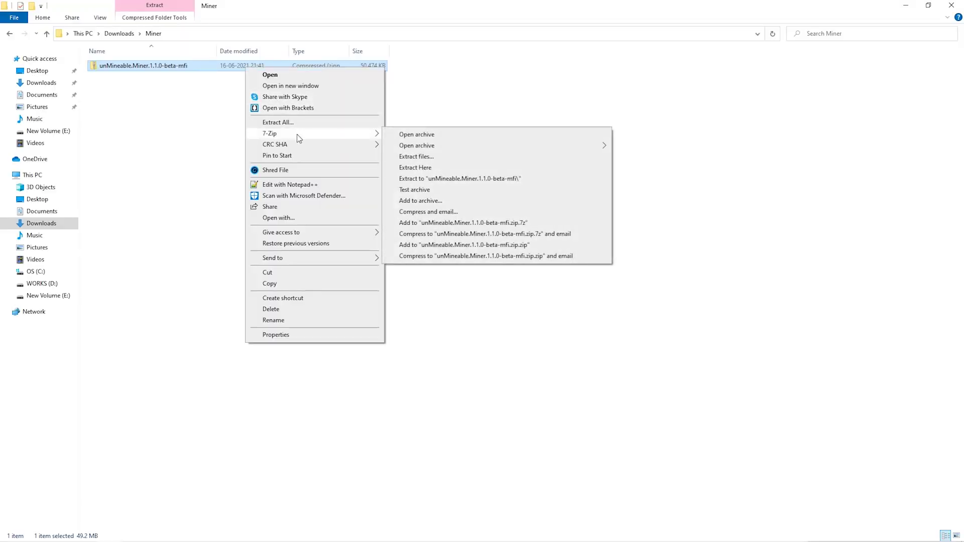
{"action": "left_click", "coordinate": [433, 173]}
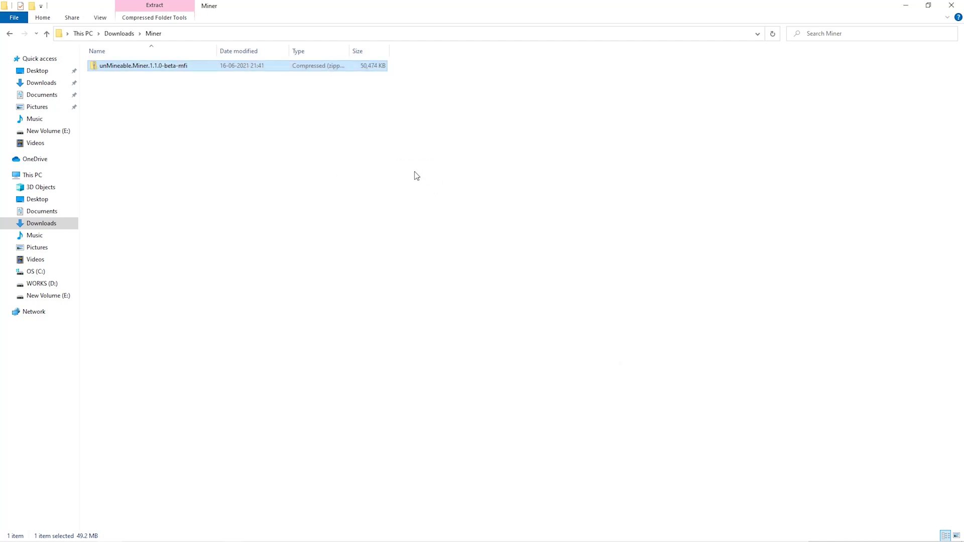
Launch the extracted miner, pass the welcome screen, and select Graphics Card (GPU) mining
{"action": "double_click", "coordinate": [237, 68]}
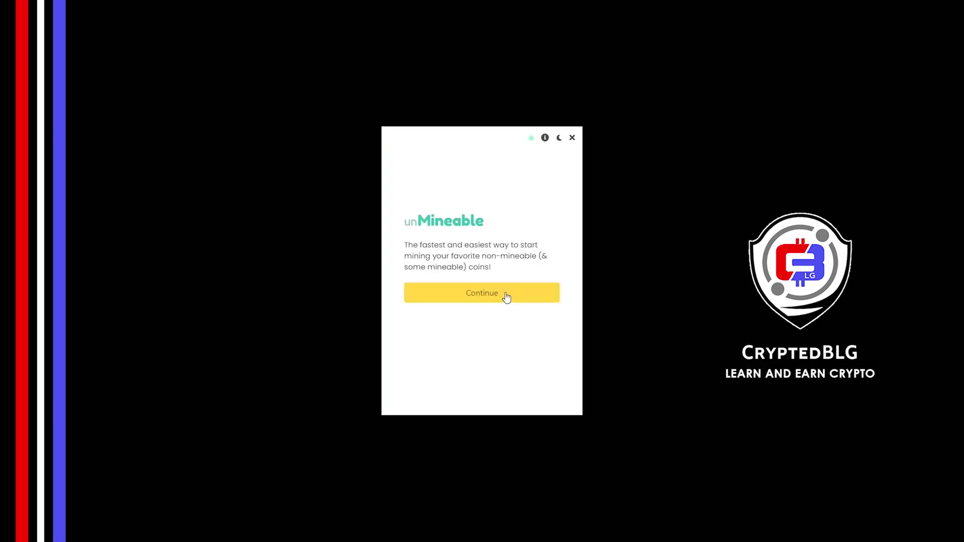
{"action": "left_click", "coordinate": [506, 297]}
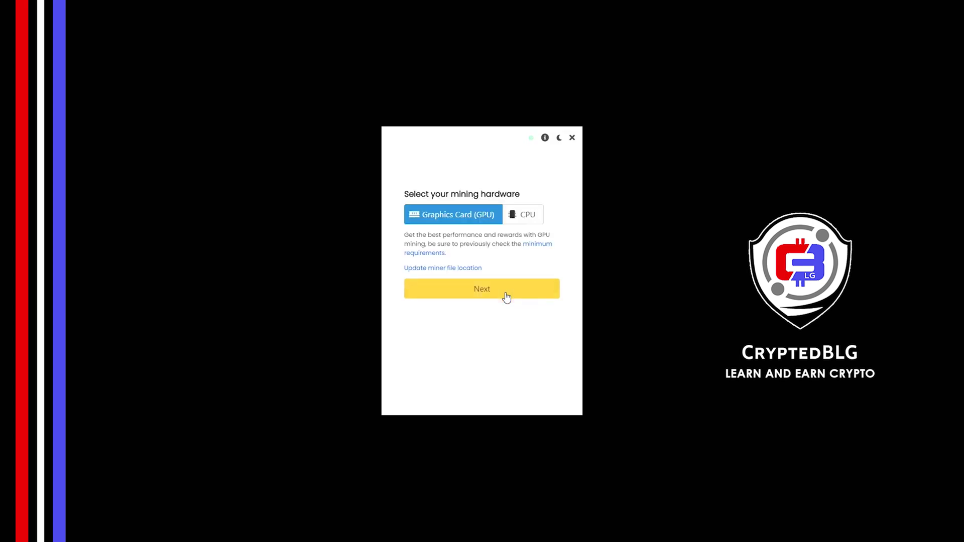
{"action": "left_click", "coordinate": [519, 220]}
{"action": "left_click", "coordinate": [520, 220]}
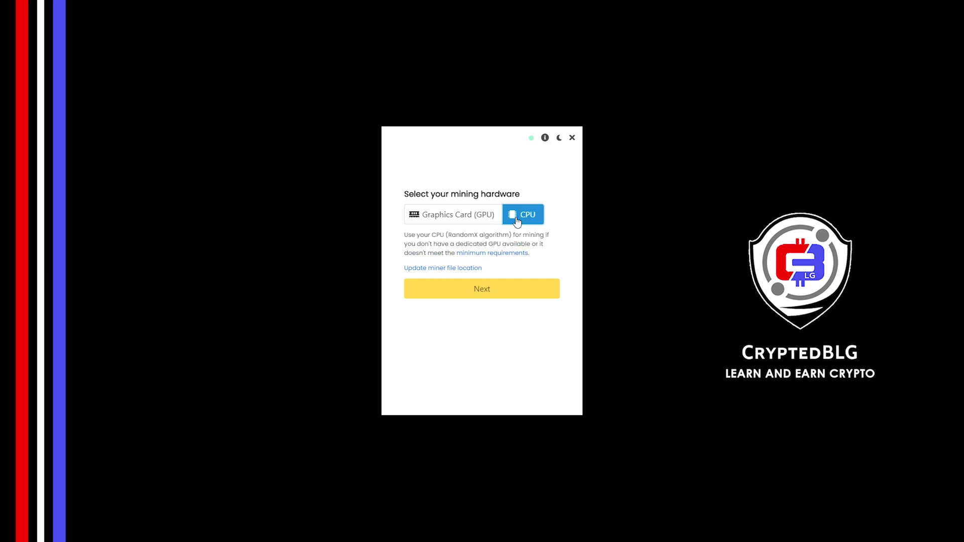
{"action": "left_click", "coordinate": [465, 222]}
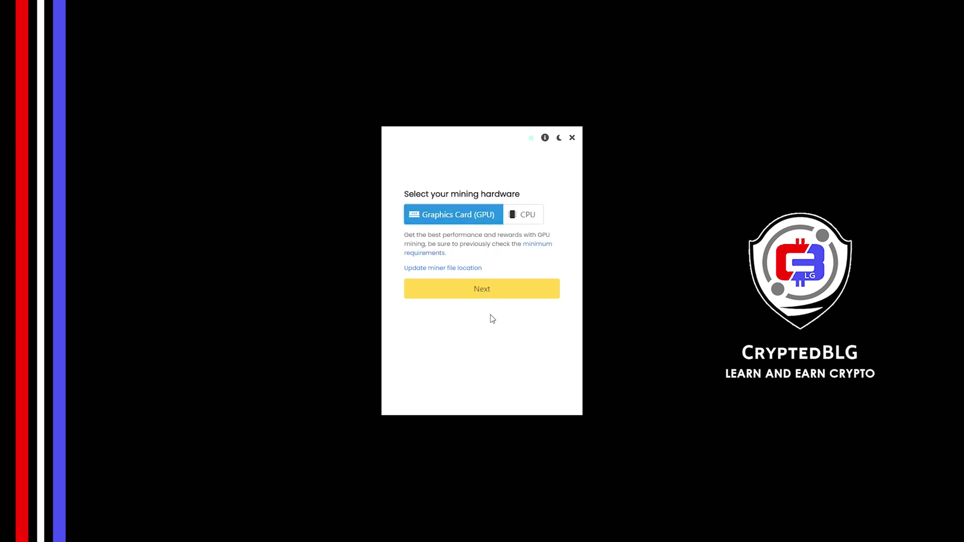
{"action": "left_click", "coordinate": [459, 291]}
Select ICON (ICX), enter the wallet address and referral code, and start mining
{"action": "left_click", "coordinate": [447, 215]}
{"action": "type", "text": "ic"}
{"action": "type", "text": "o"}
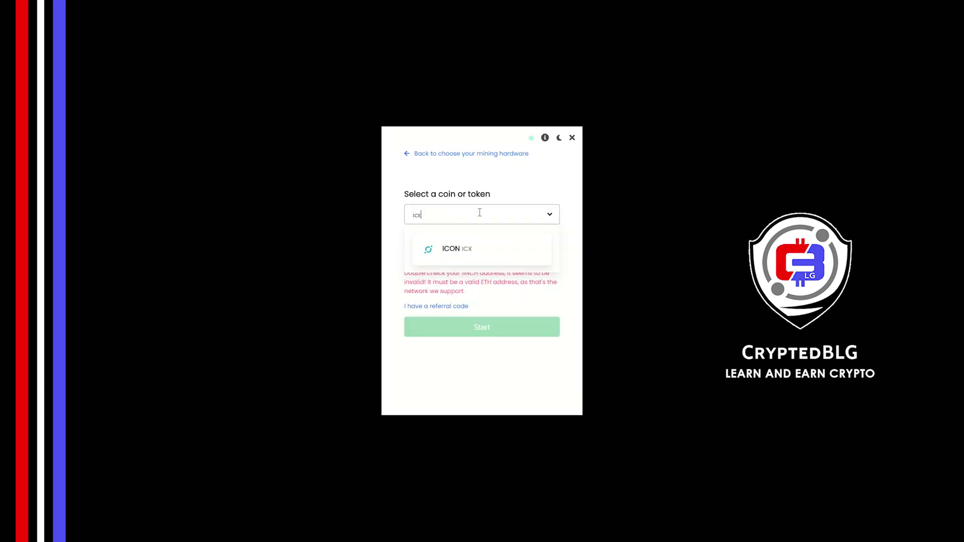
{"action": "left_click", "coordinate": [477, 240]}
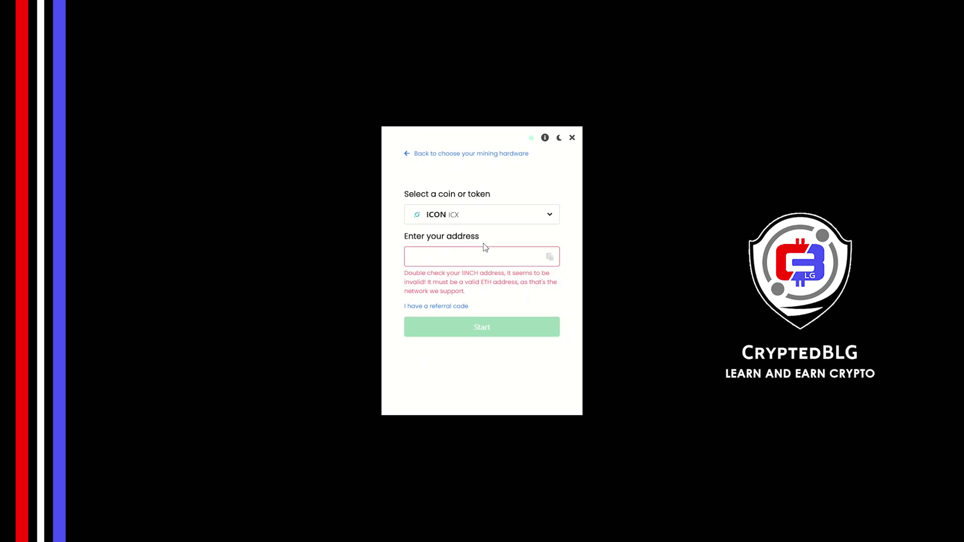
{"action": "left_click", "coordinate": [549, 257]}
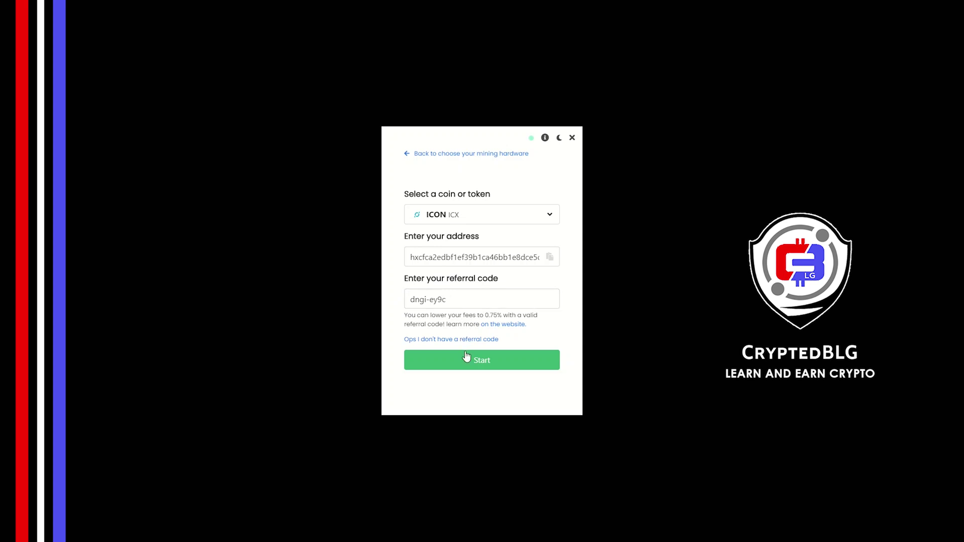
{"action": "left_click", "coordinate": [467, 358]}
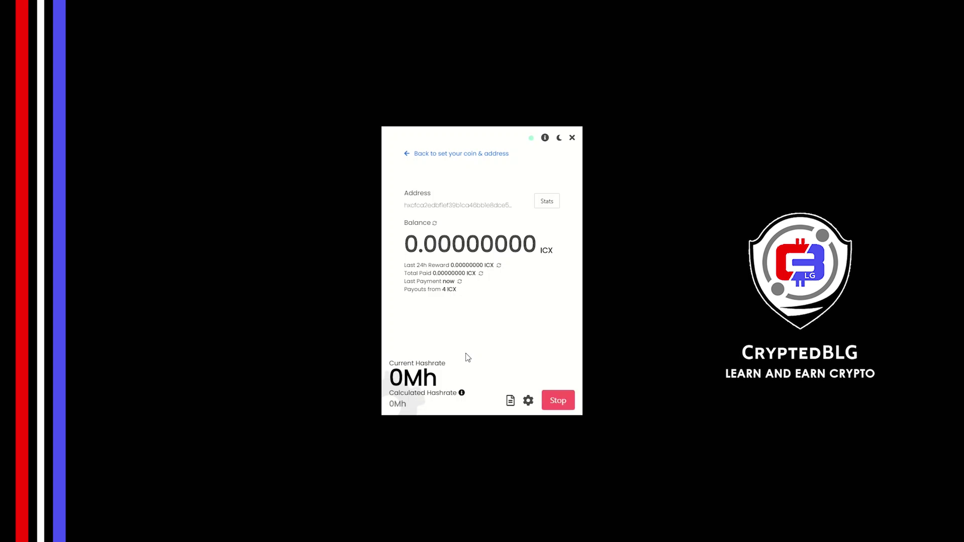
Enter worker name 'blg-miner' in Advanced settings, then Save & Restart
{"action": "left_click", "coordinate": [528, 401]}
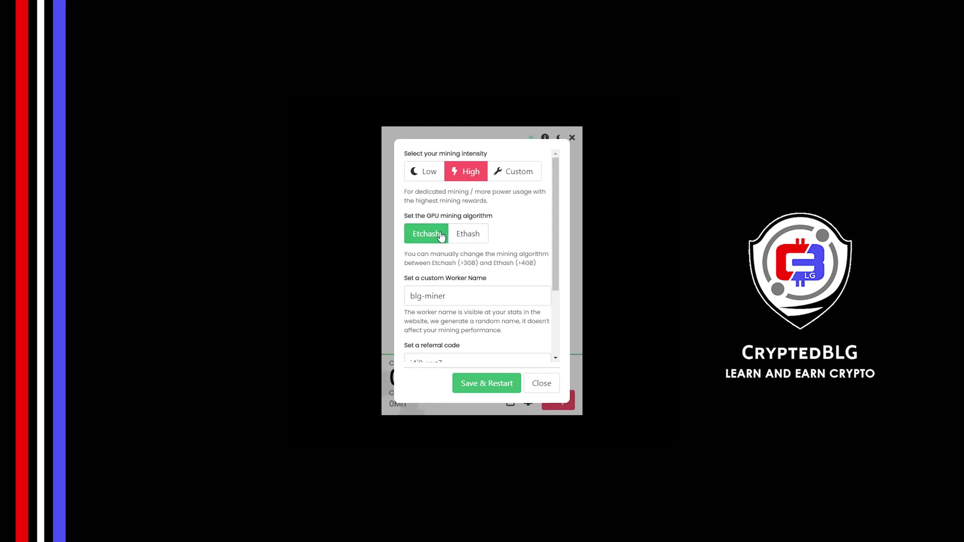
{"action": "left_click", "coordinate": [476, 293]}
{"action": "left_click_drag", "start_coordinate": [476, 293], "coordinate": [402, 305]}
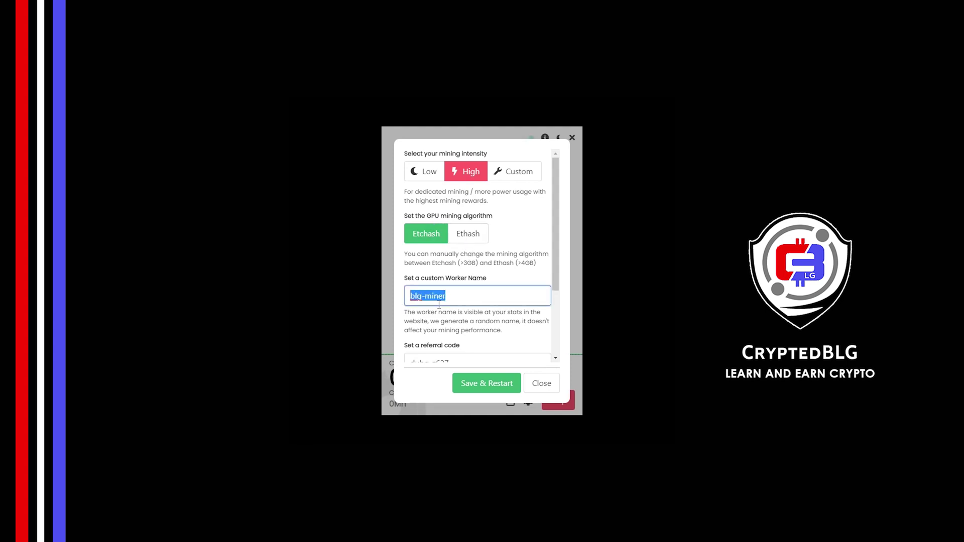
{"action": "left_click", "coordinate": [460, 317]}
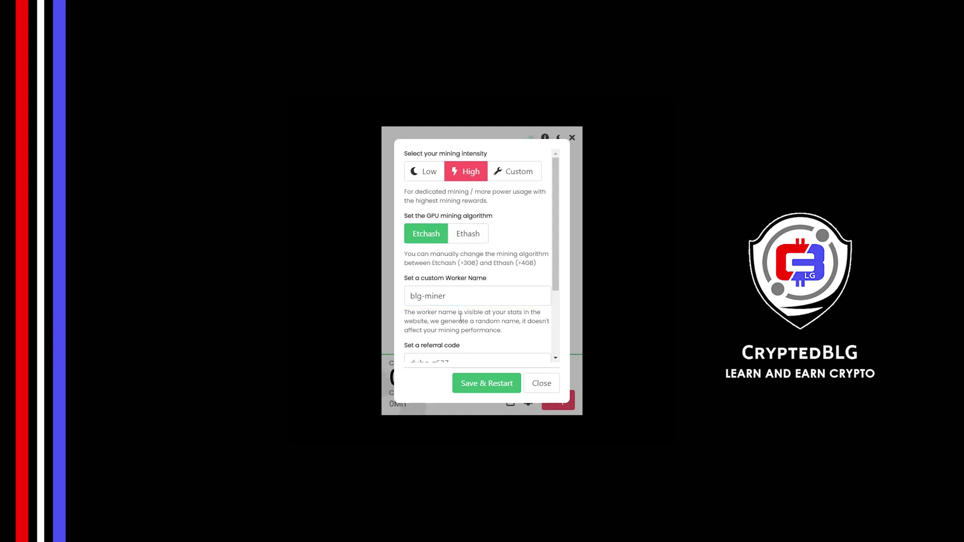
{"action": "scroll", "coordinate": [532, 259], "scroll_direction": "down", "scroll_amount": 3}
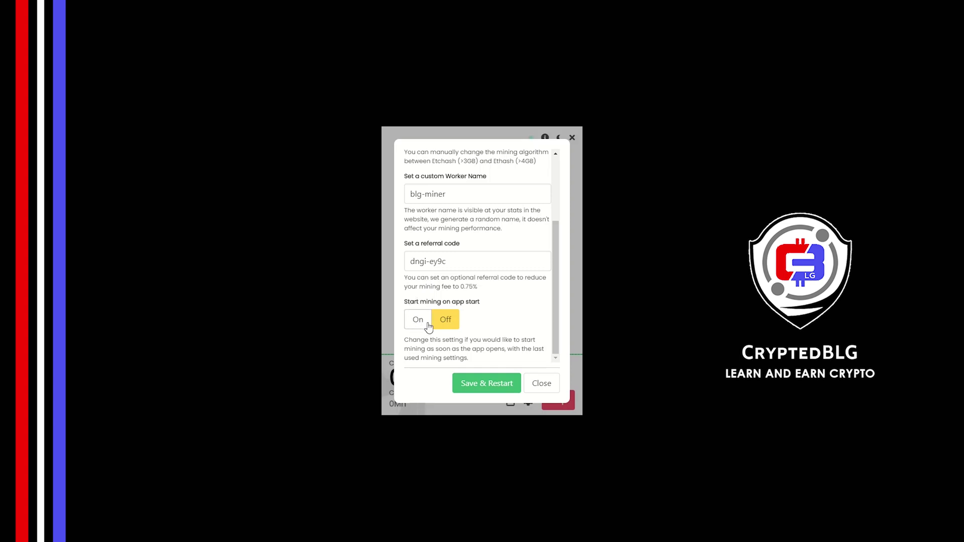
{"action": "left_click", "coordinate": [474, 382]}
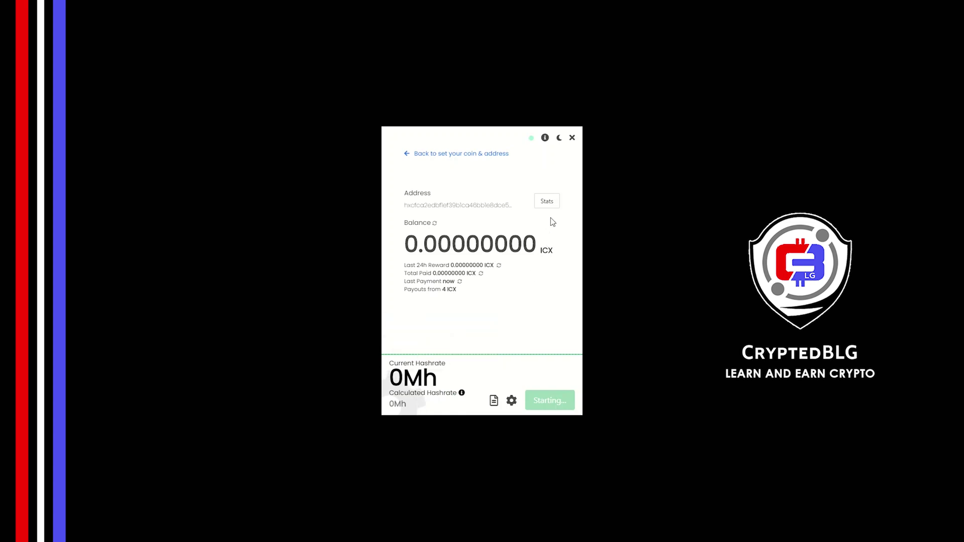
Open the ICX address's web dashboard and view its Payments, Referral Code and Stats tabs
{"action": "left_click", "coordinate": [549, 202]}
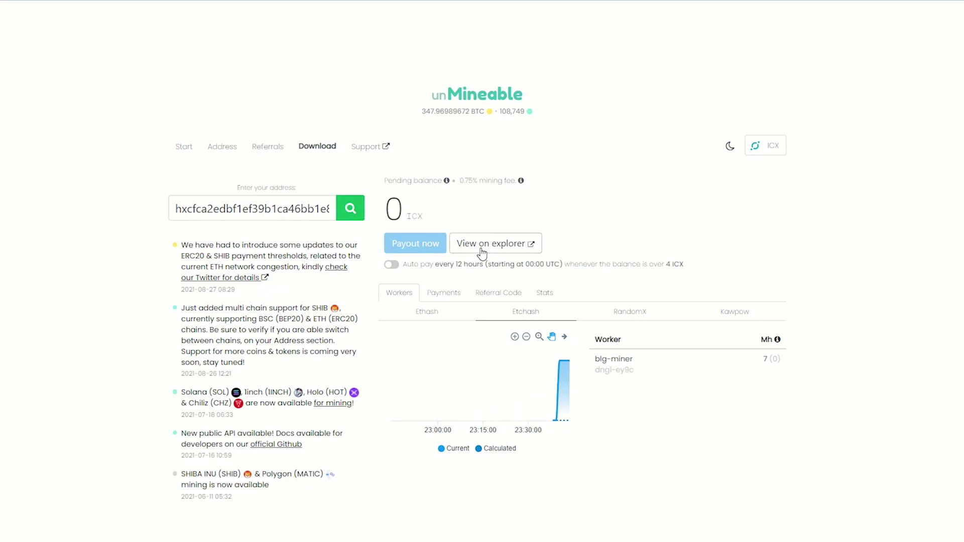
{"action": "left_click", "coordinate": [439, 294]}
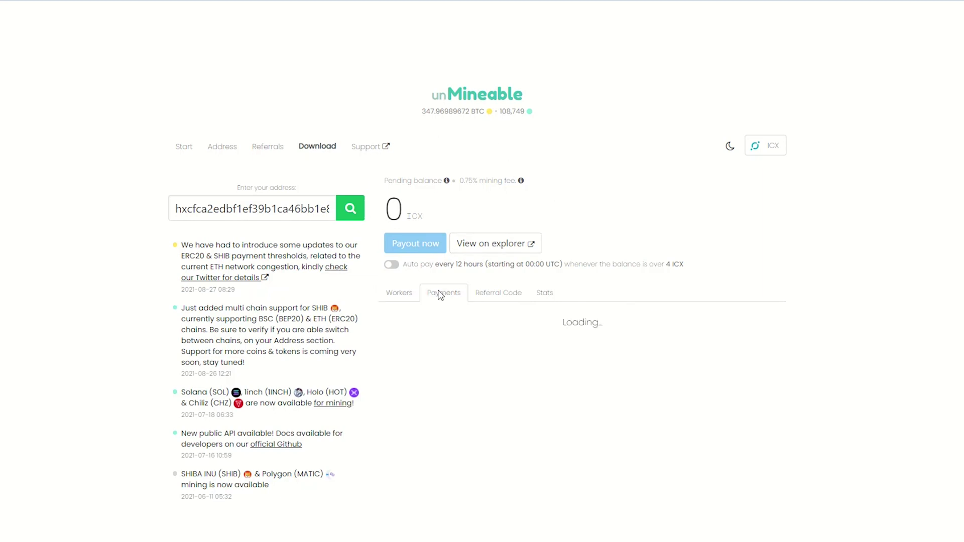
{"action": "left_click", "coordinate": [475, 297]}
{"action": "left_click", "coordinate": [541, 298]}
{"action": "scroll", "coordinate": [546, 303], "scroll_direction": "down", "scroll_amount": 1}
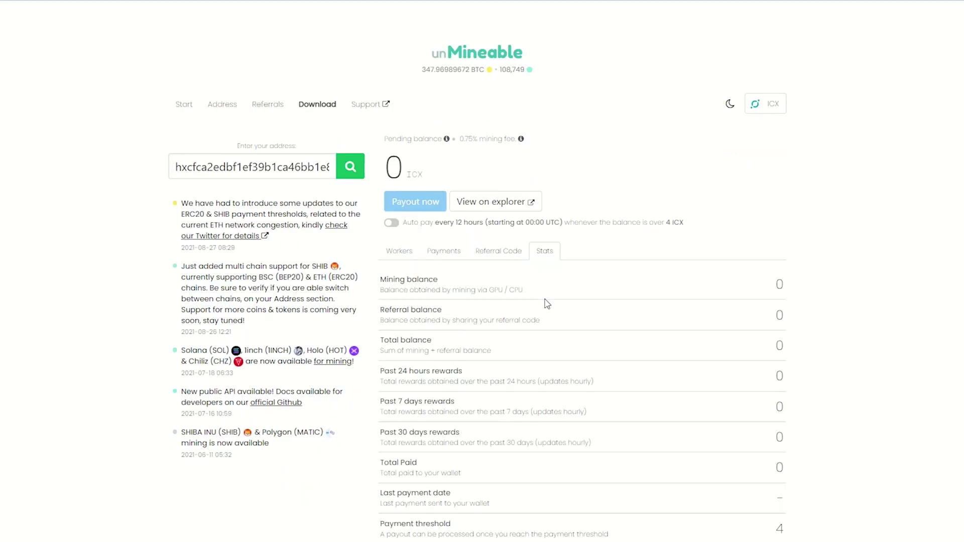